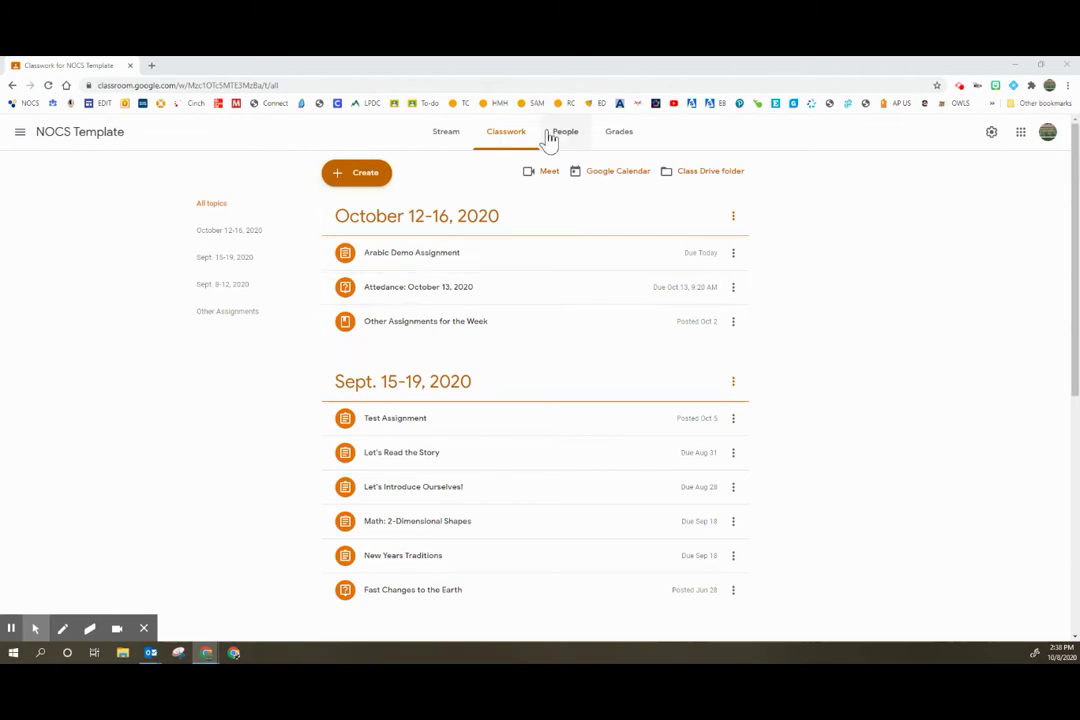
- Create a new classwork question titled "Attendance: October 12, 2020"
click(362, 176)
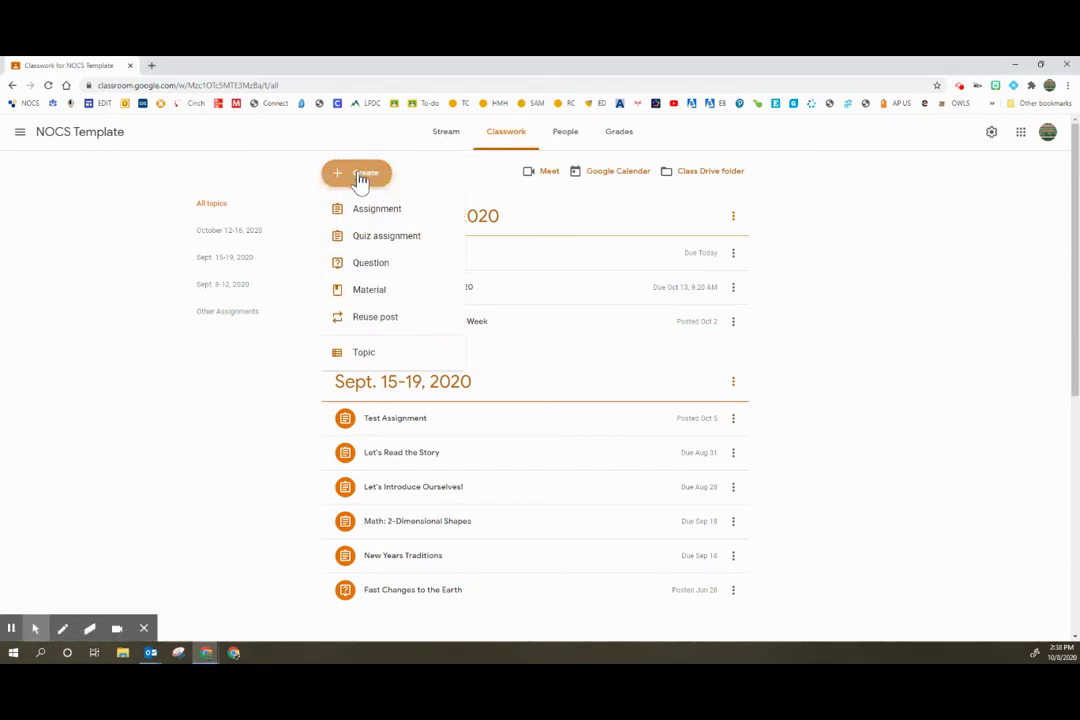
click(388, 270)
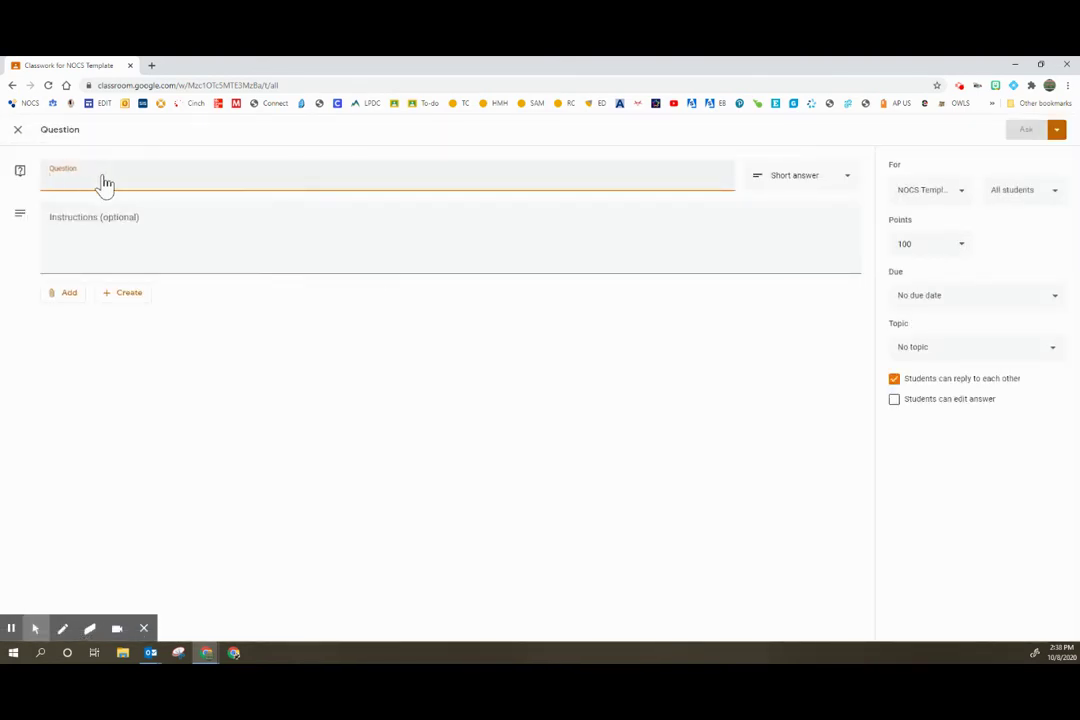
text(Atten)
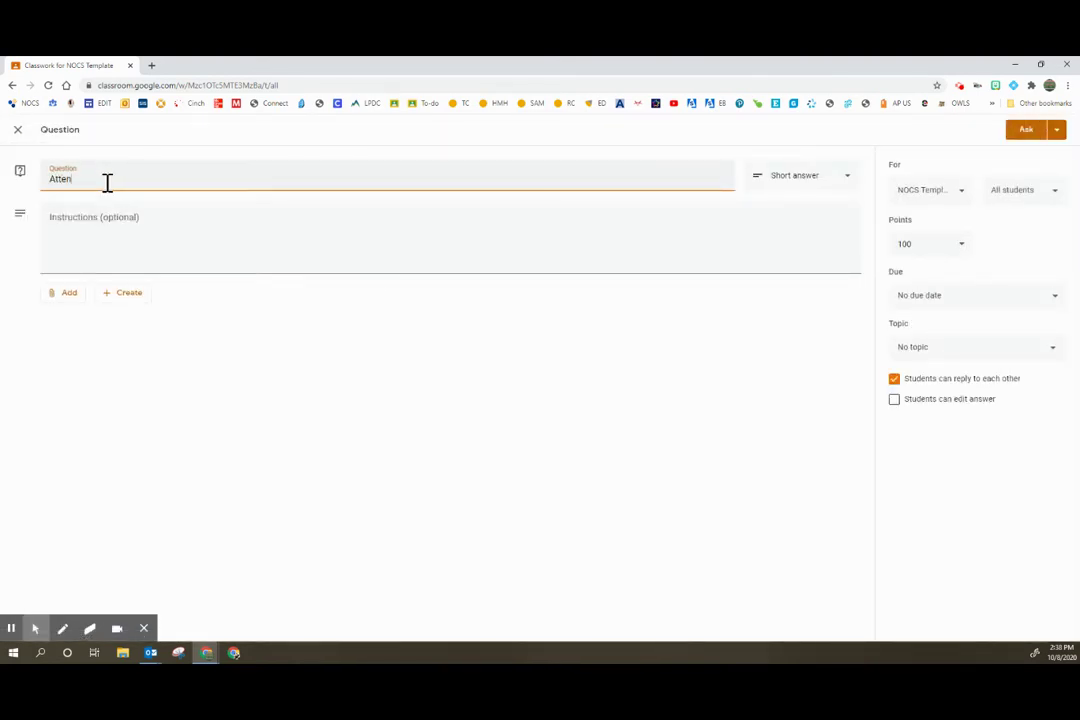
text(dance: October 12, 2020)
drag(176, 180, 41, 188)
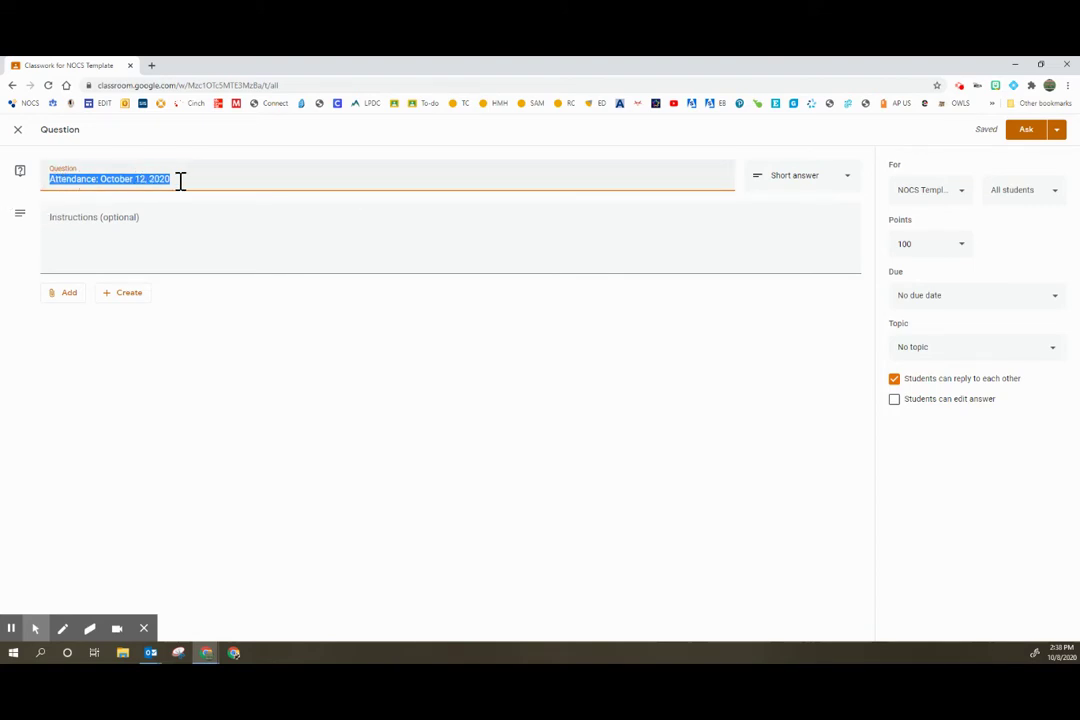
click(179, 181)
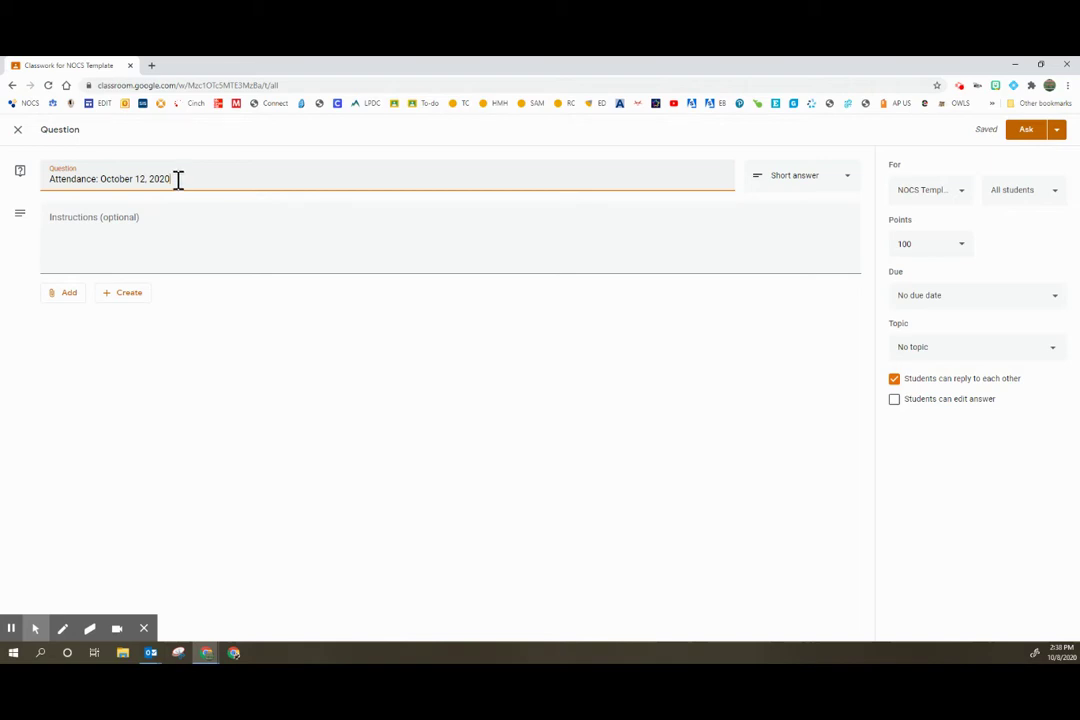
- Set the attendance question's answer type to Multiple choice
click(11, 628)
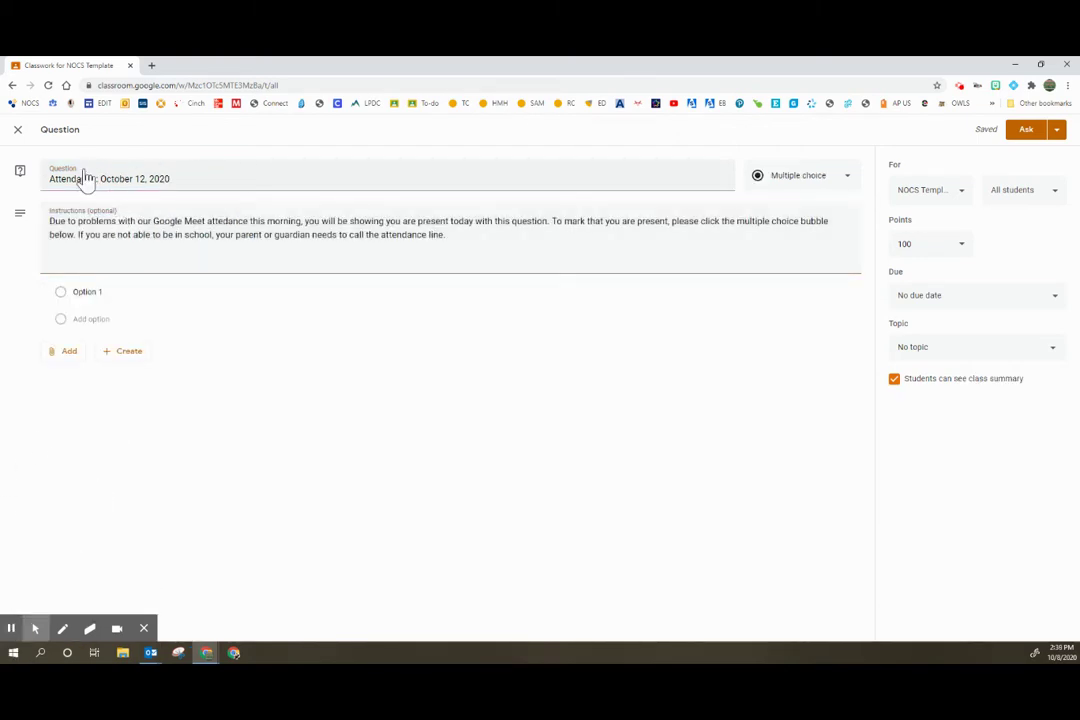
click(827, 177)
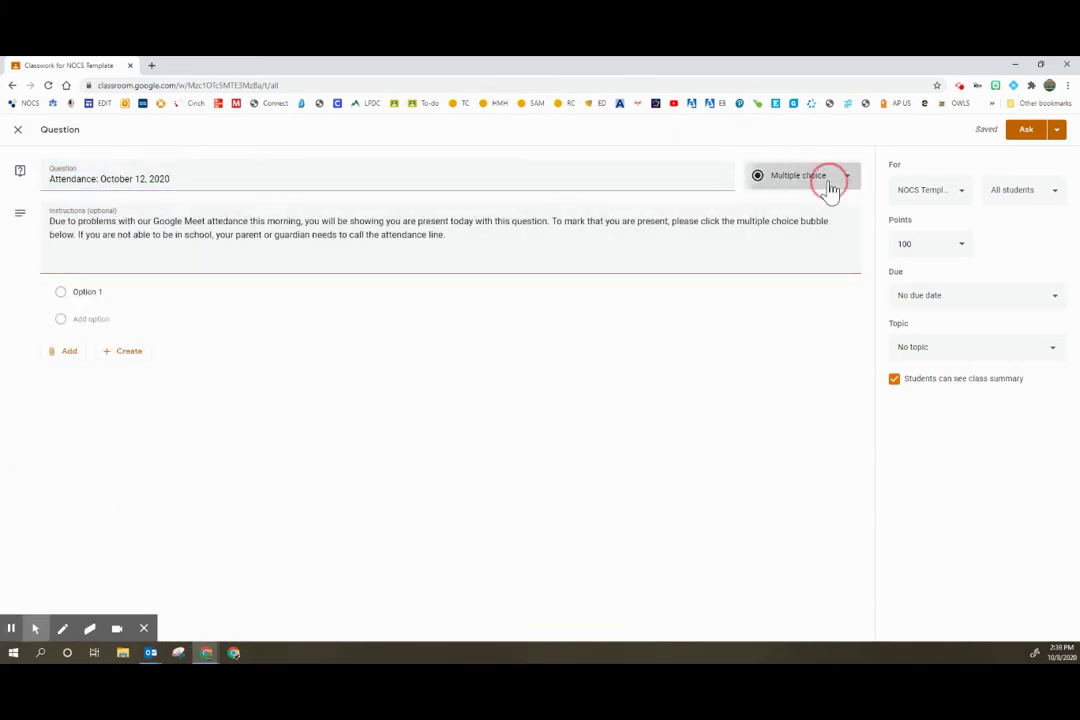
click(786, 180)
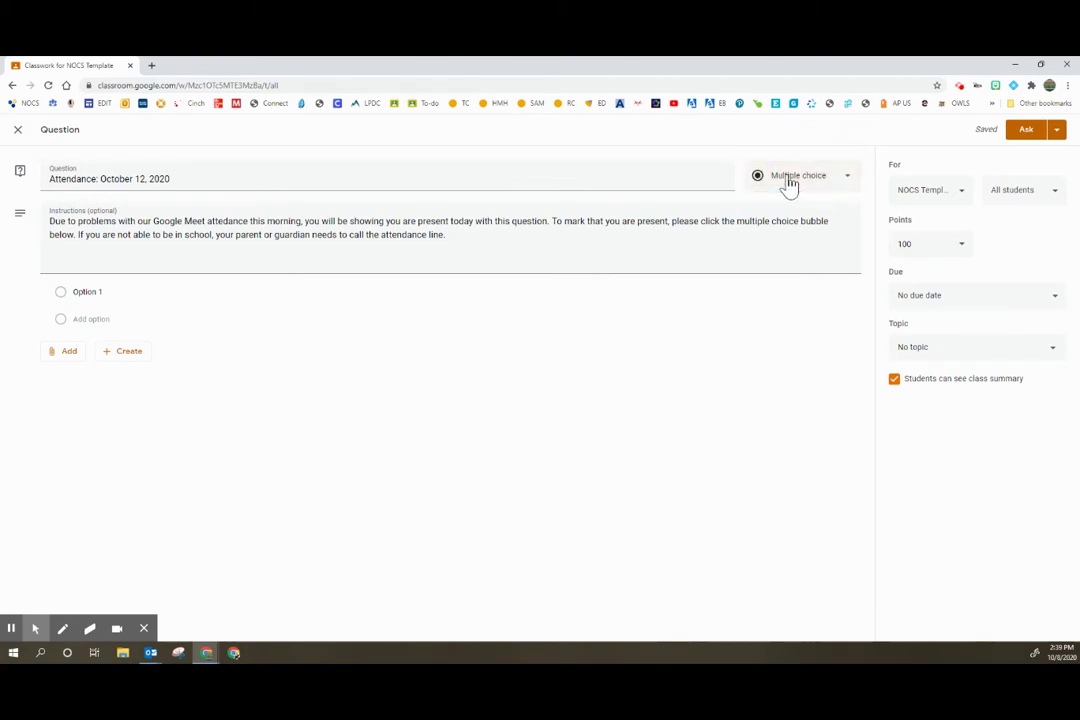
drag(48, 222, 484, 258)
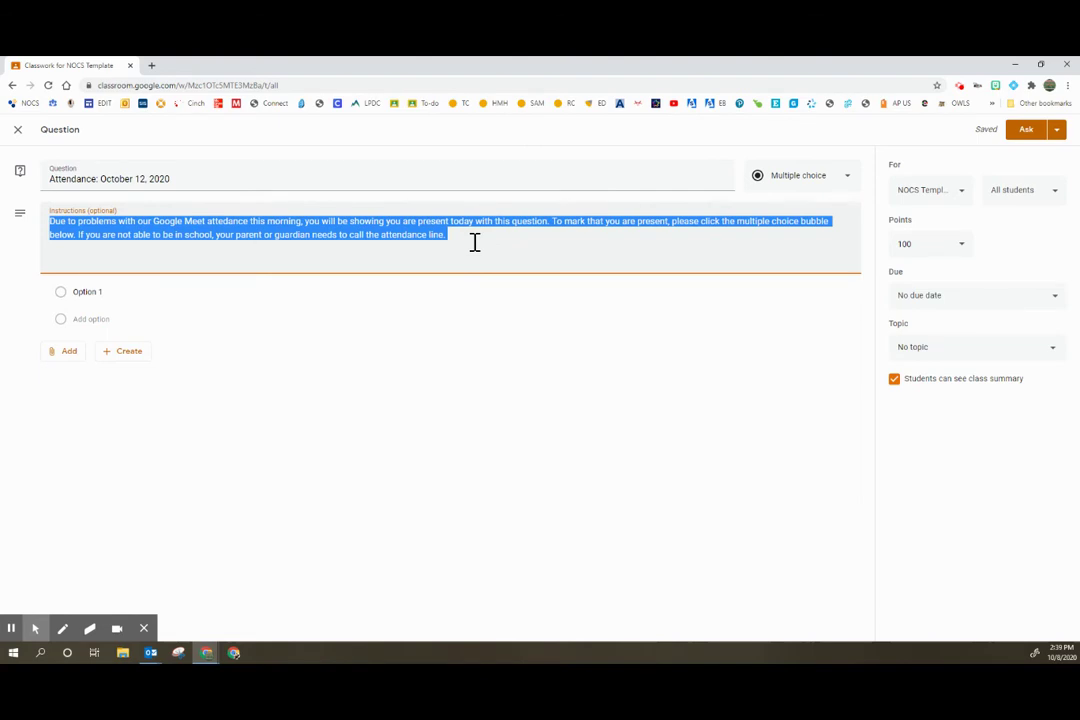
click(475, 242)
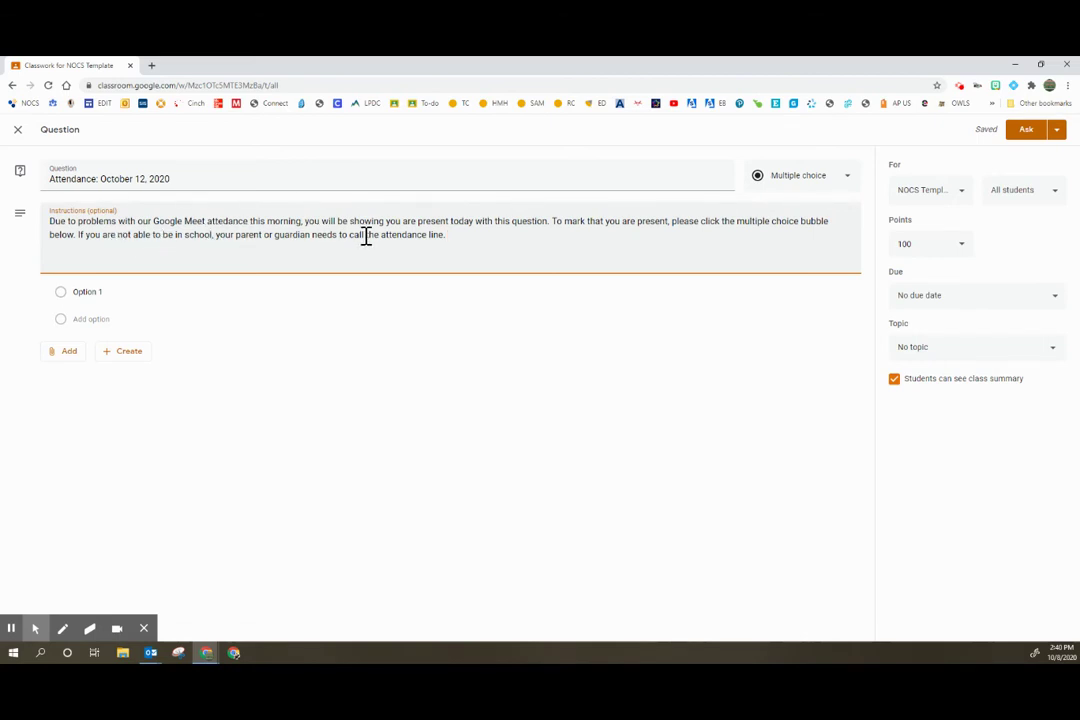
drag(451, 237, 81, 252)
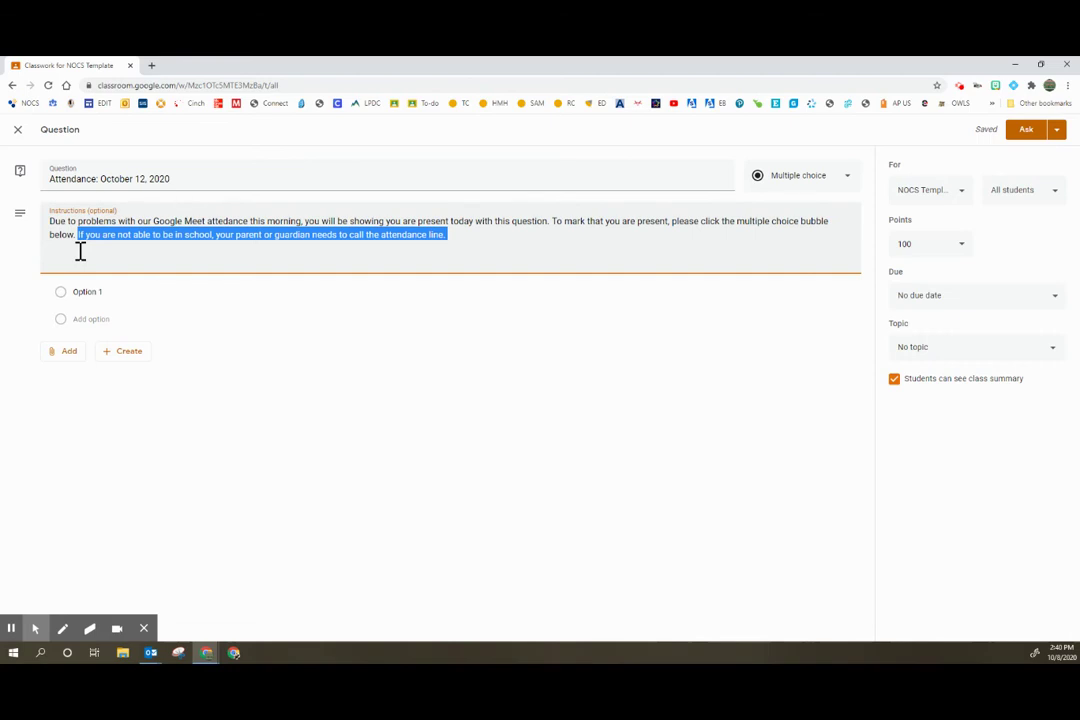
click(80, 250)
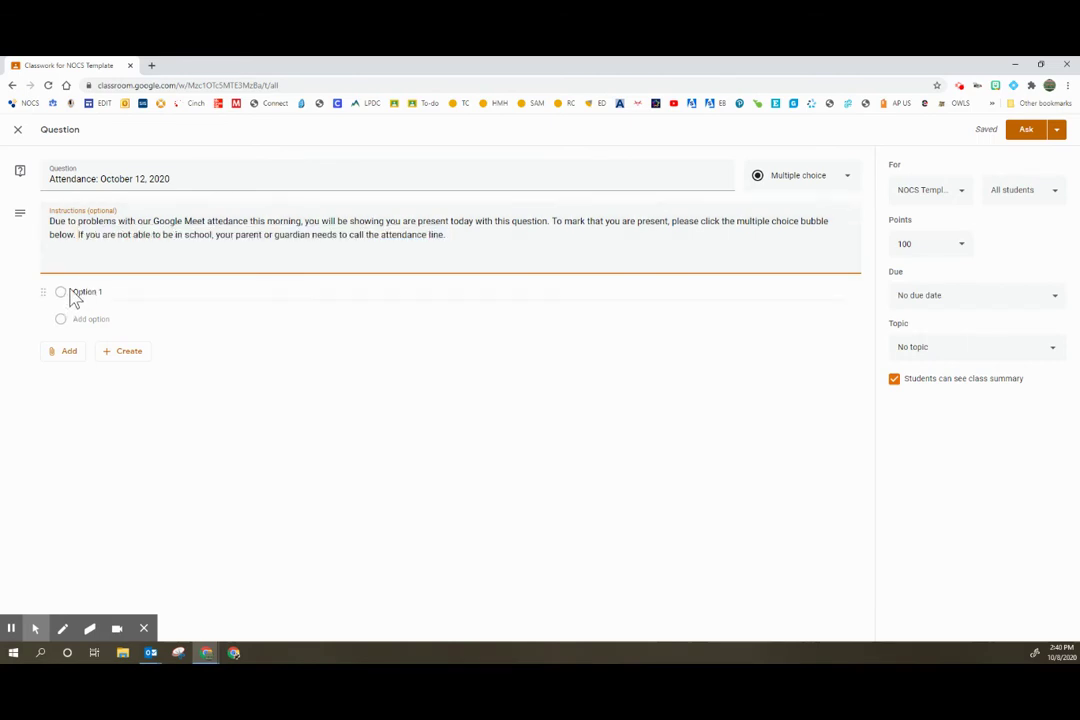
- Replace the first answer option with "✅ Present! I am ready to work in Google Classroom on October 12, 2020."
click(80, 291)
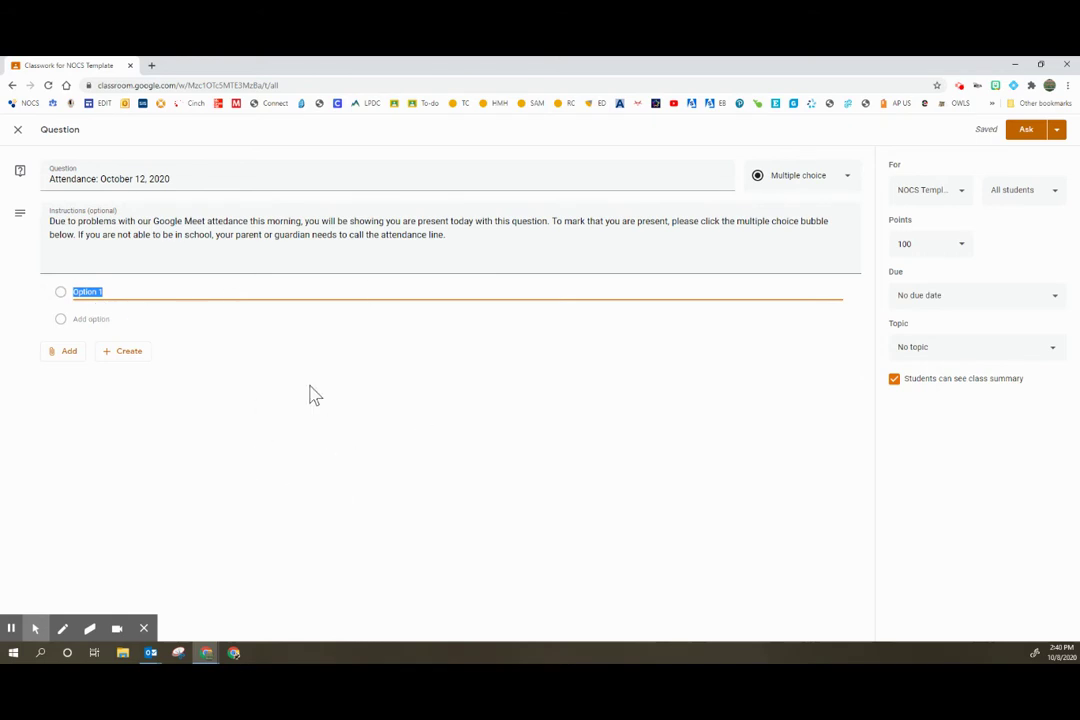
click(10, 630)
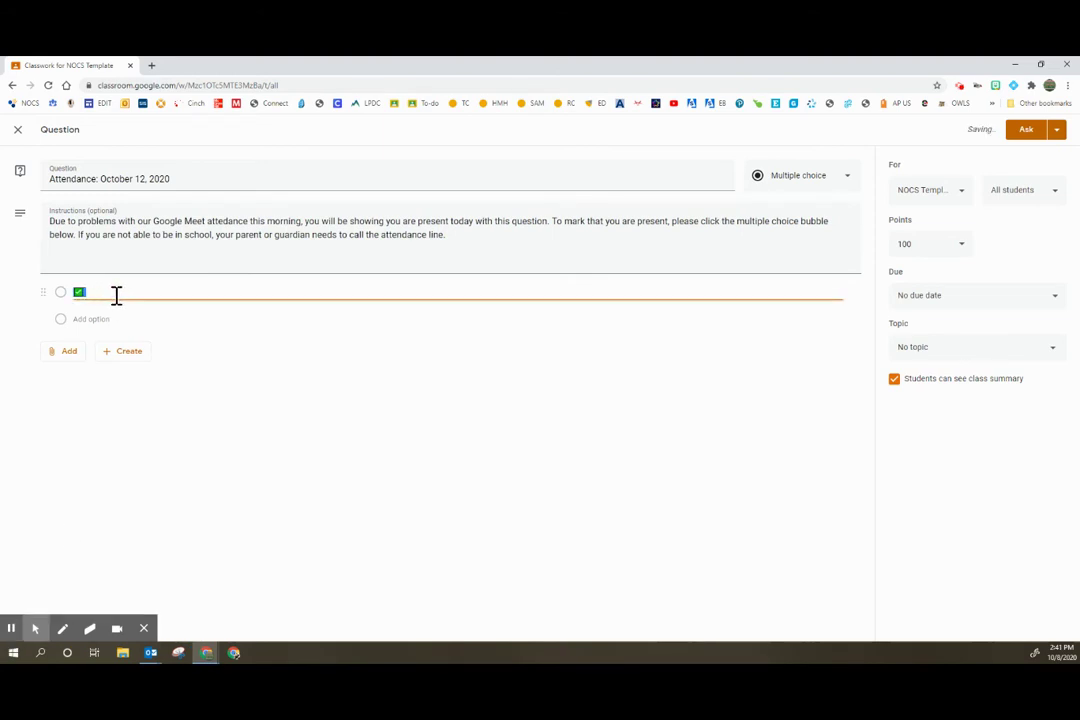
click(115, 293)
click(116, 294)
text(Presentt I am ready to work in Google Classroom )
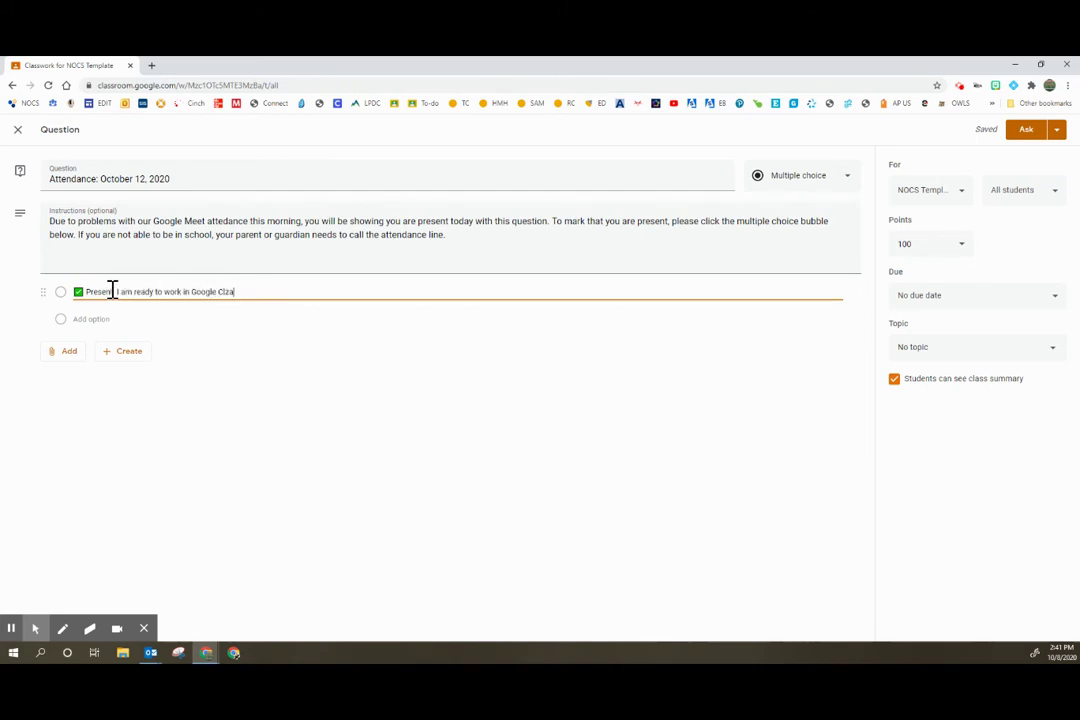
text(on October 12, 2020.)
click(261, 395)
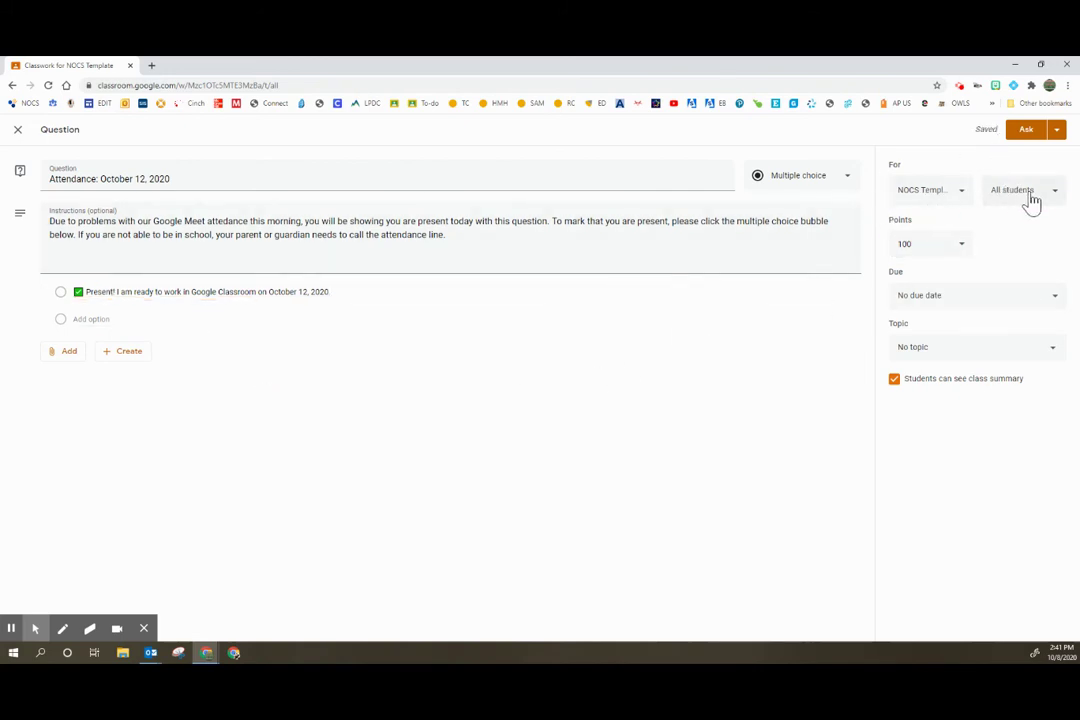
- Make the question Ungraded and set its due date to Oct 12, 2020
click(945, 245)
click(933, 274)
click(969, 300)
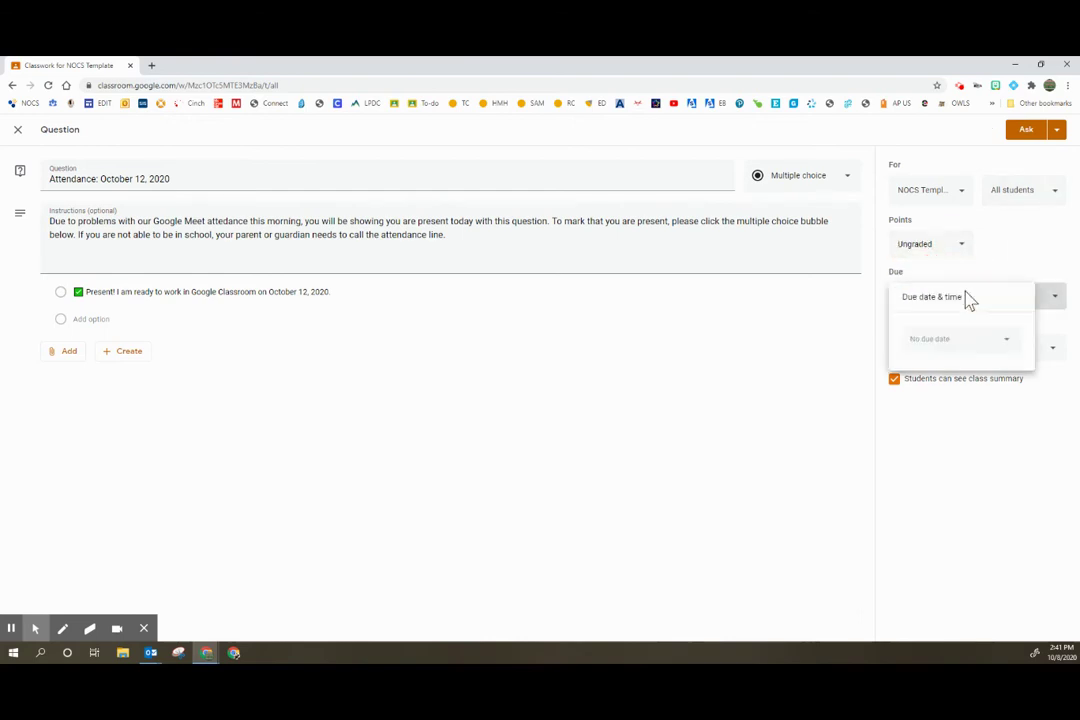
click(945, 340)
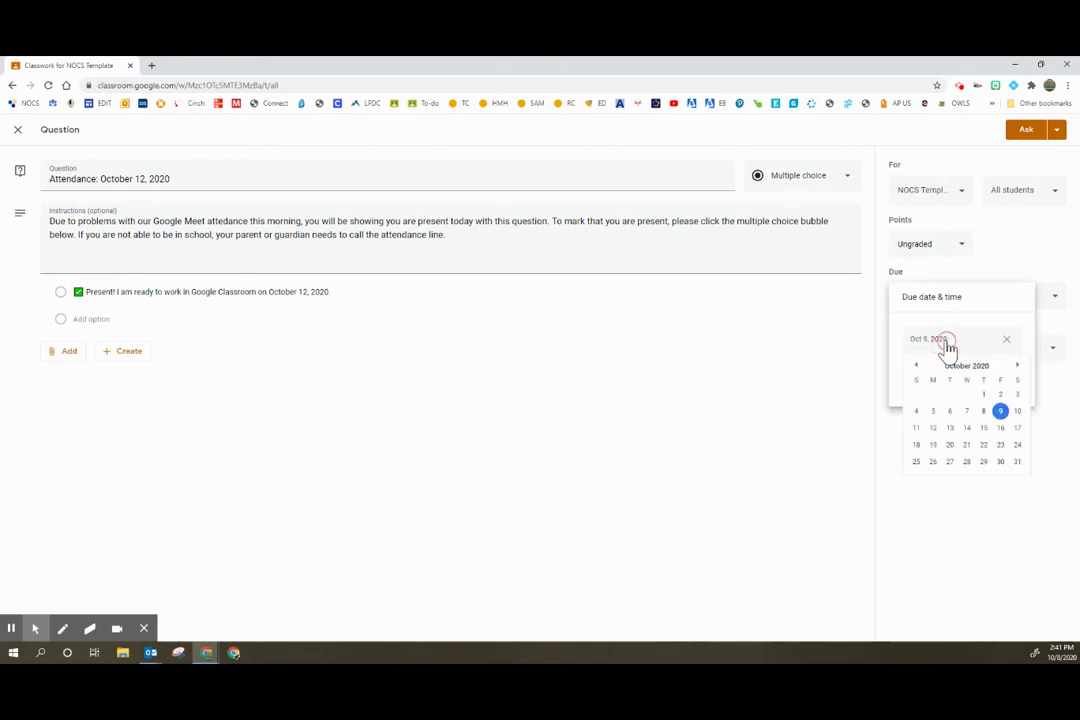
click(934, 430)
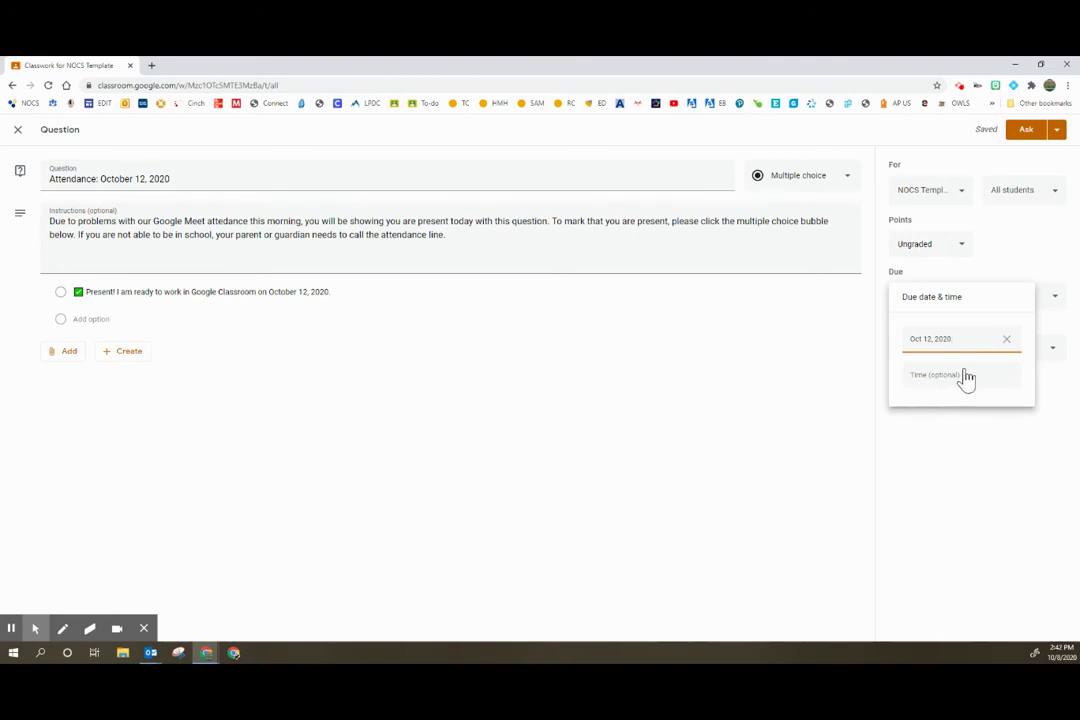
click(970, 436)
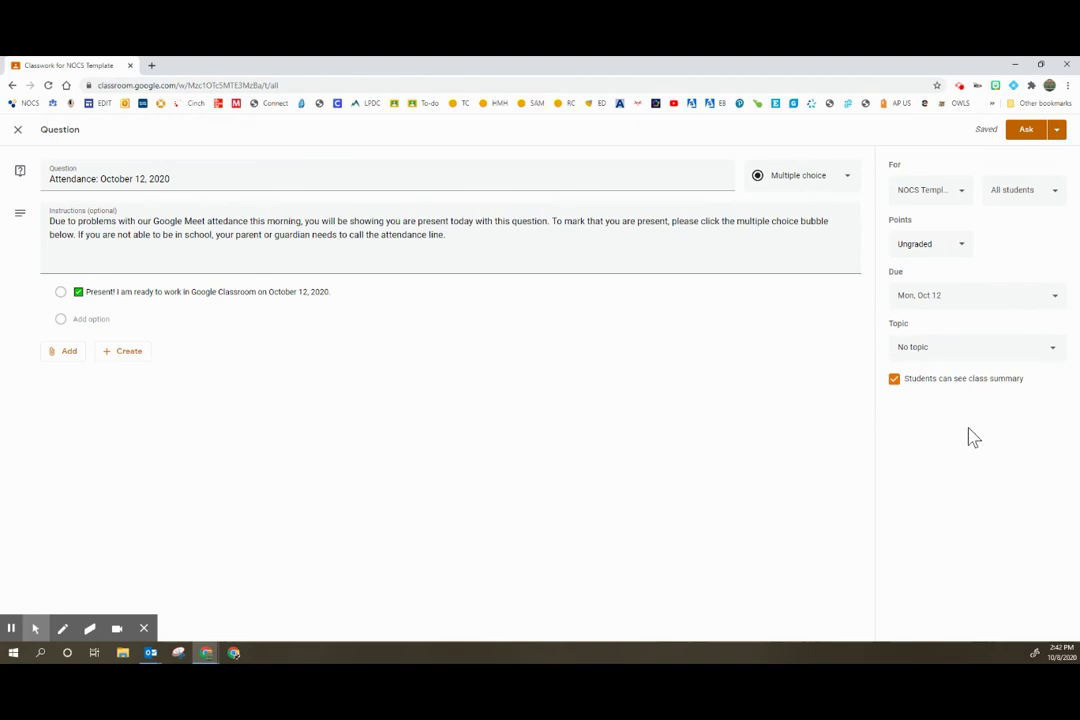
- Assign the question to the October 12-16, 2020 topic and post it with the class summary hidden from students
click(918, 352)
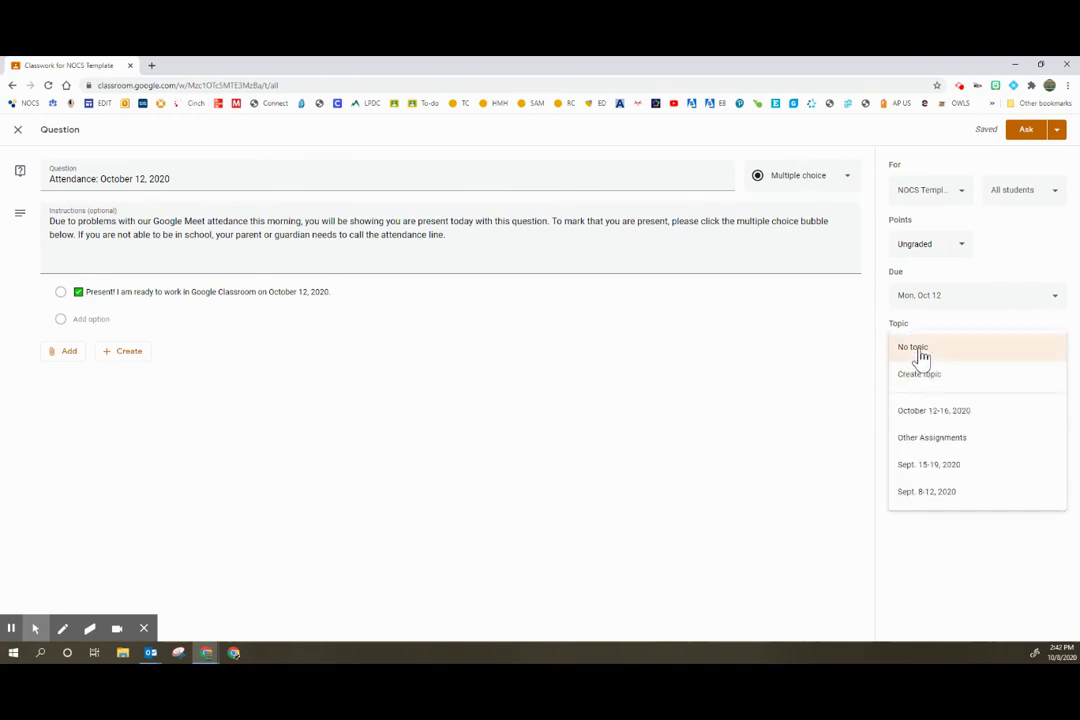
click(928, 412)
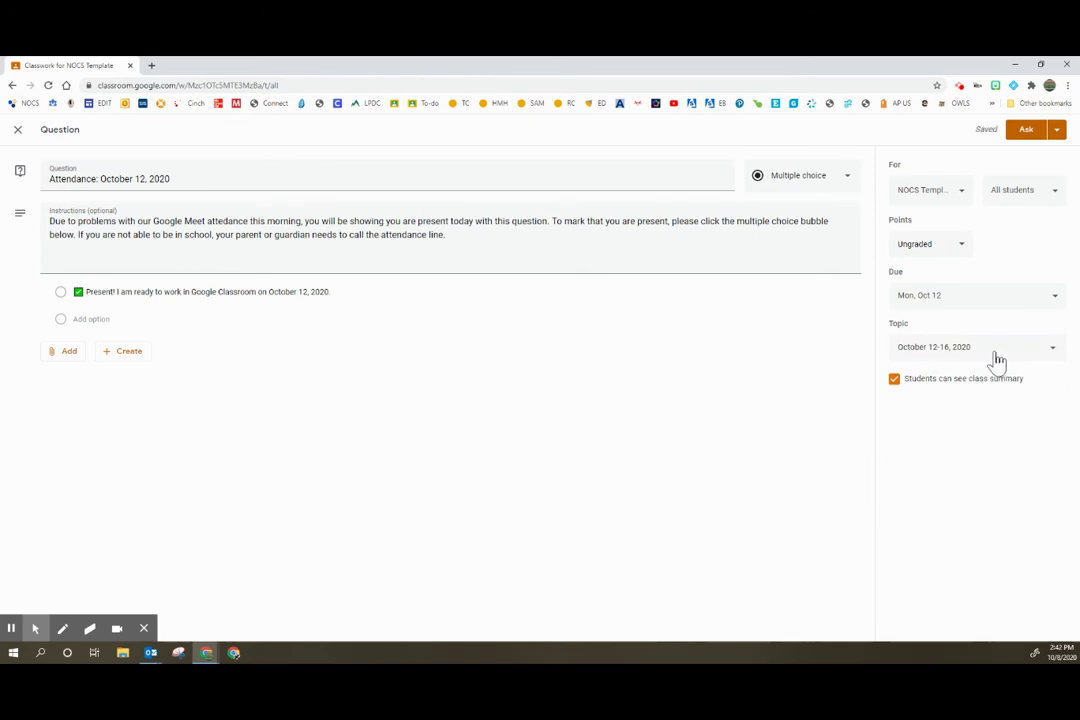
click(894, 379)
click(1026, 131)
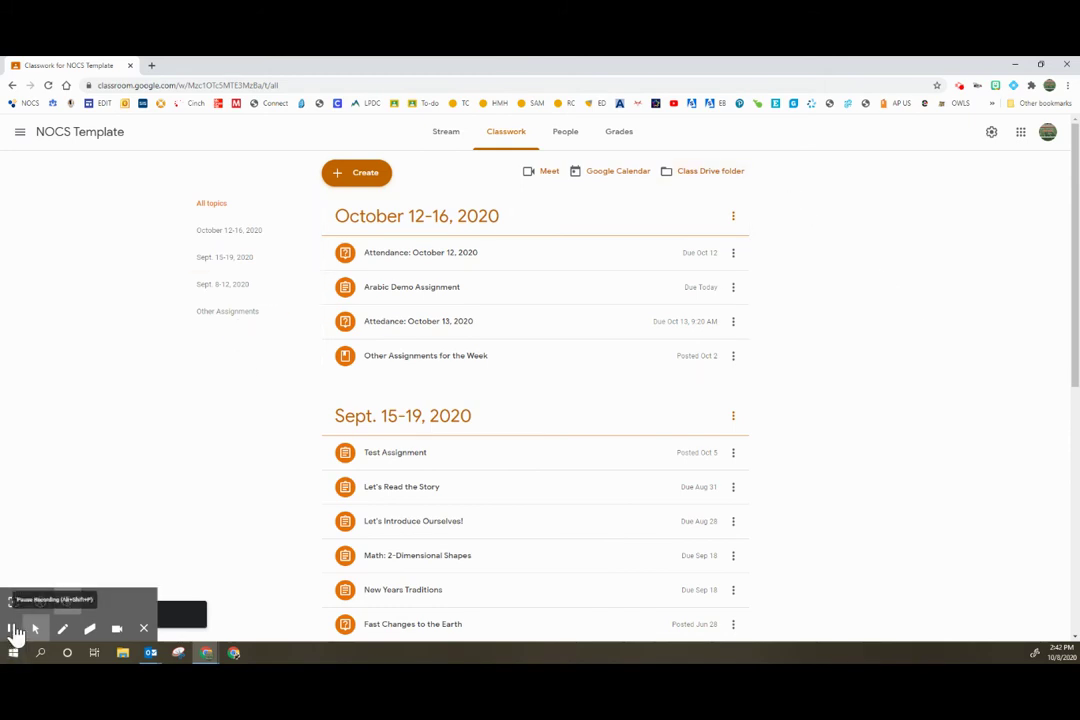
- Switch to the student's Classroom window and expand the October 12 attendance question in the classwork
click(234, 653)
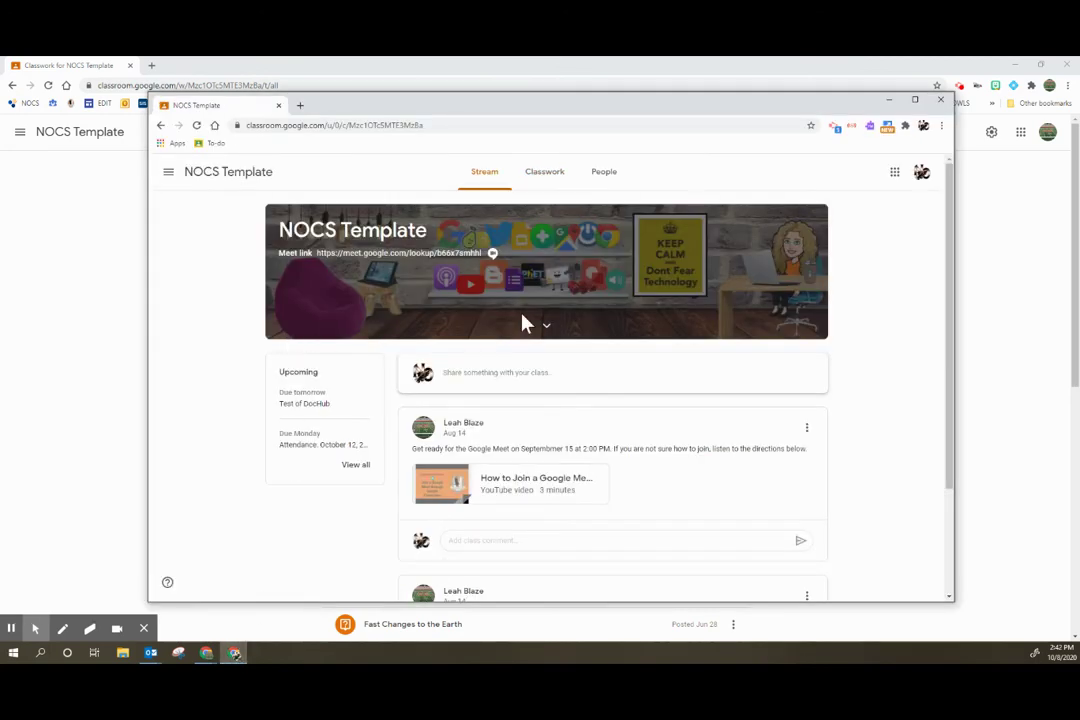
click(545, 180)
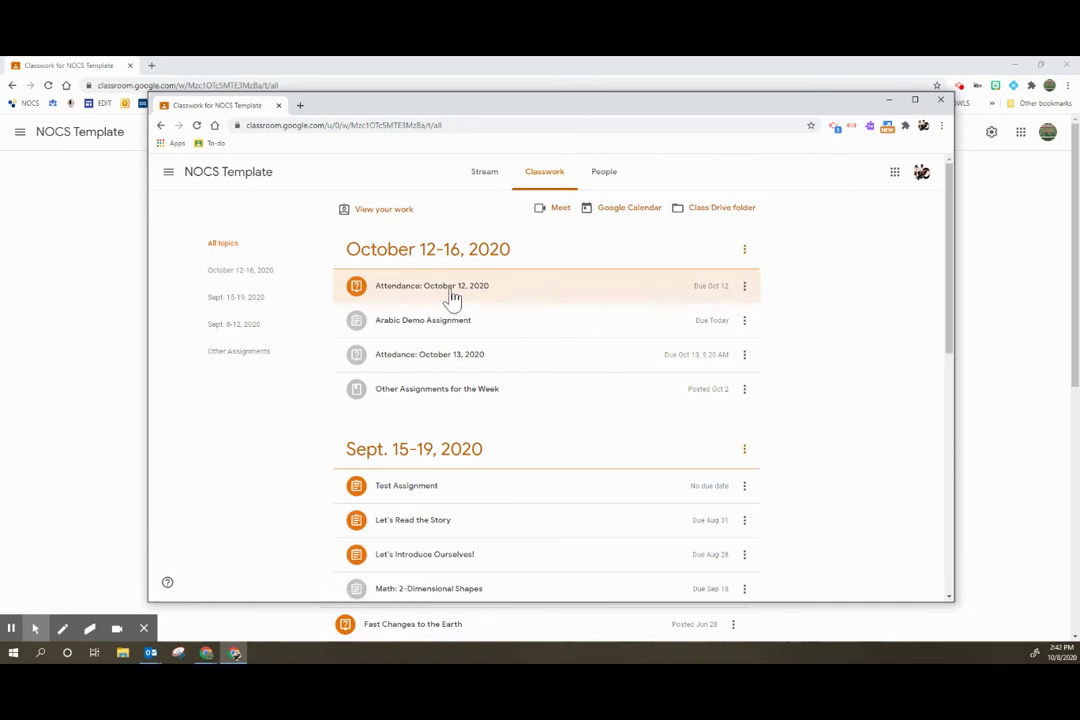
click(381, 298)
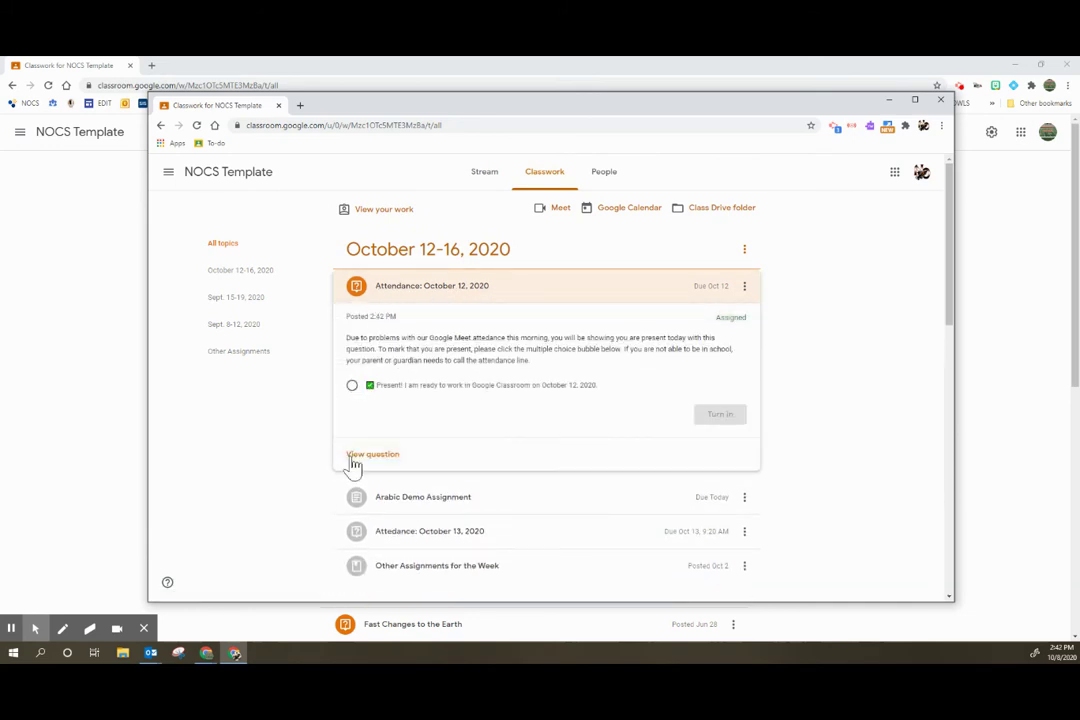
- Choose the "Present!" answer as the student, turn it in and confirm the submission
click(352, 385)
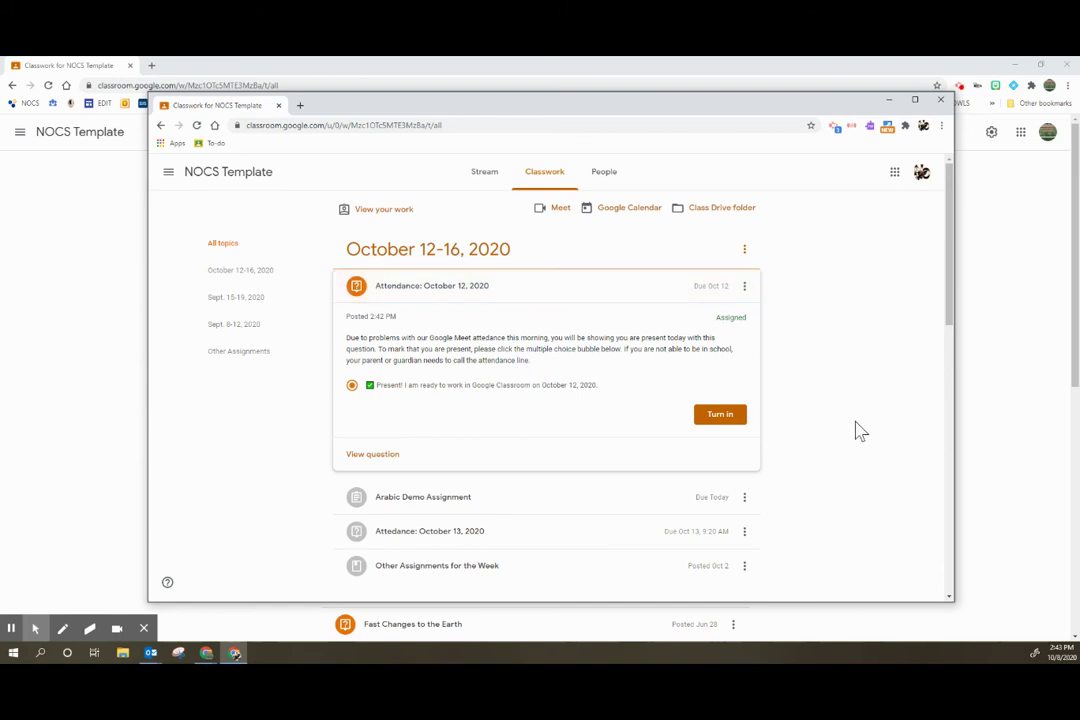
click(717, 420)
click(613, 408)
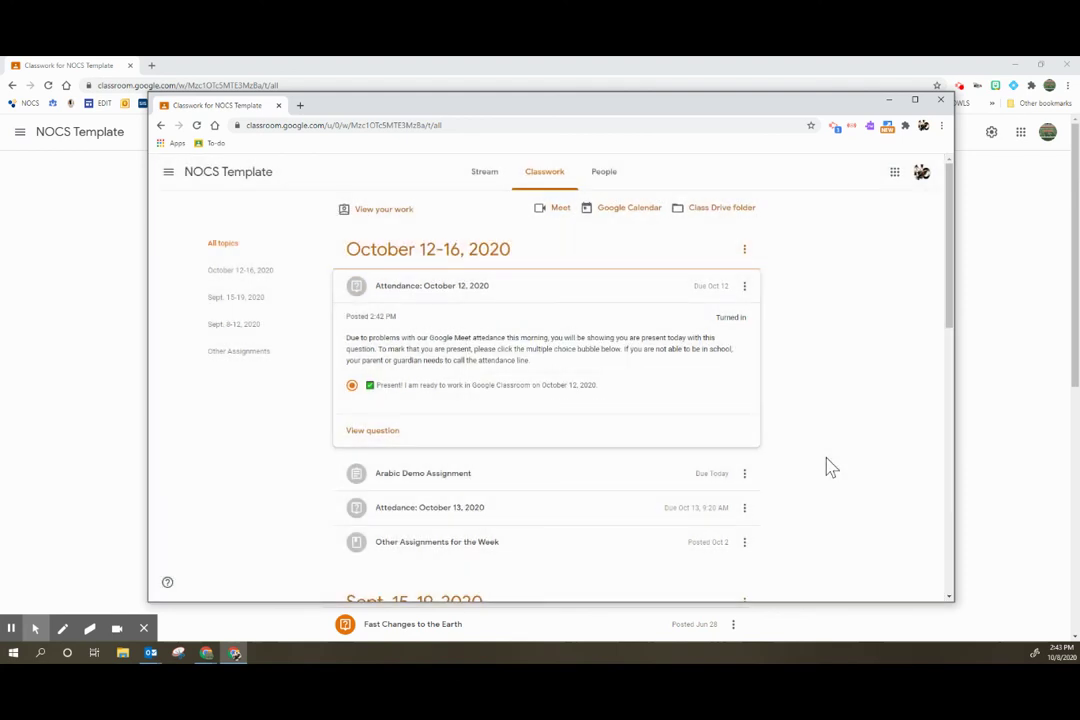
click(437, 300)
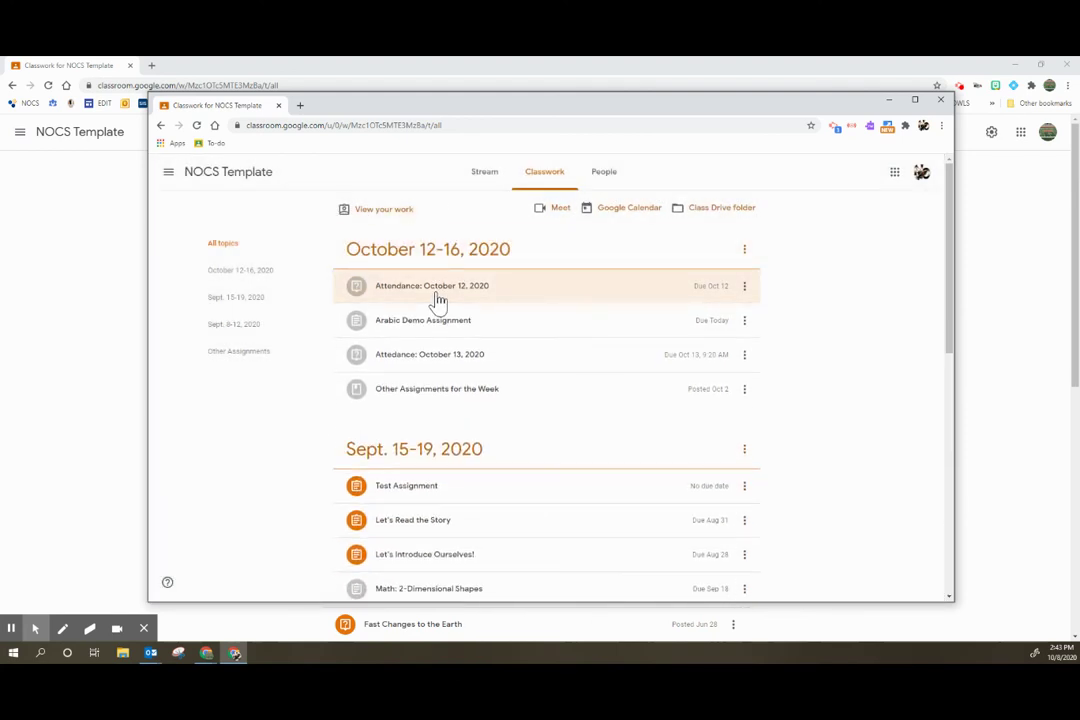
click(437, 300)
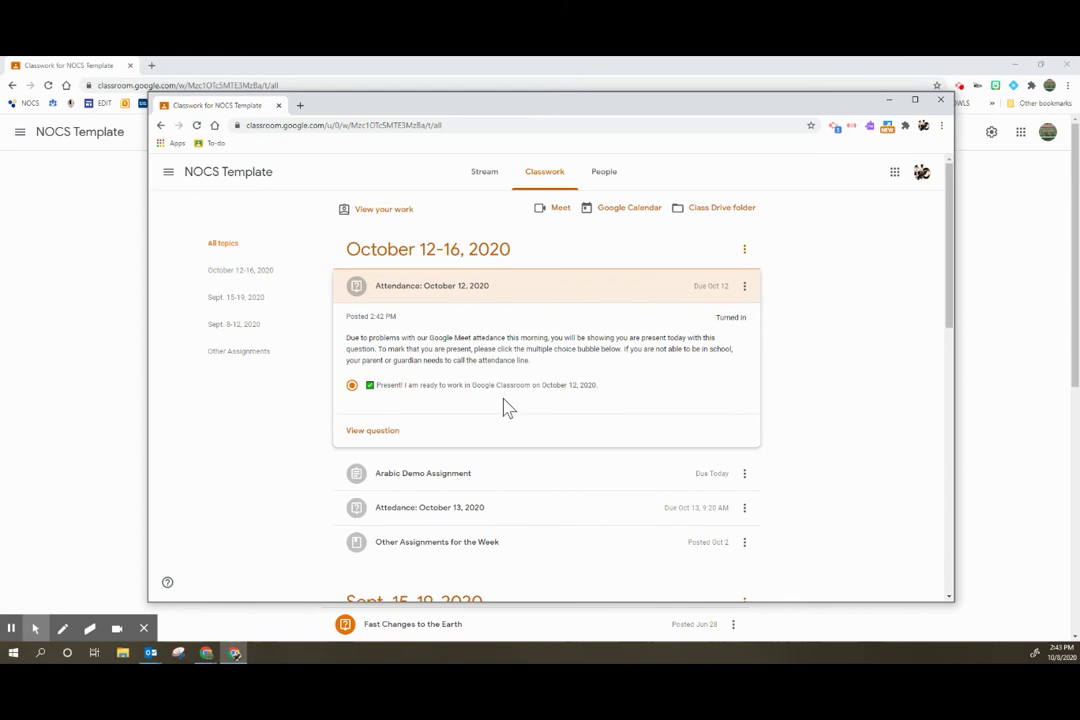
- Return to the teacher's window and view which students have not yet answered the October 12 attendance question
click(889, 100)
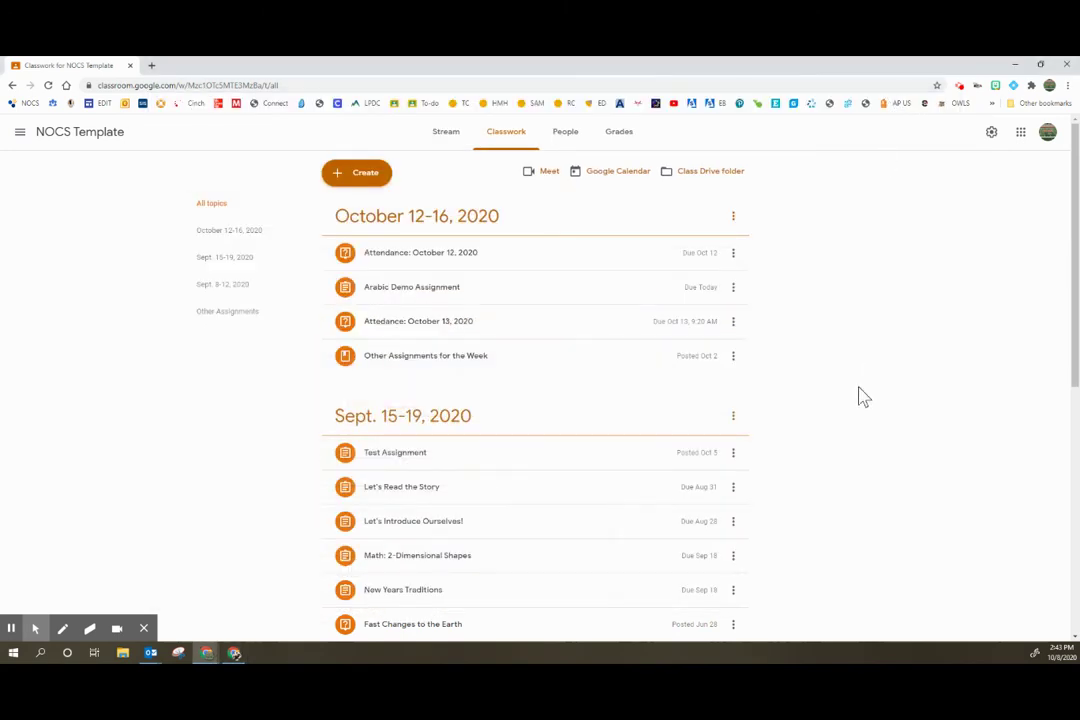
click(369, 264)
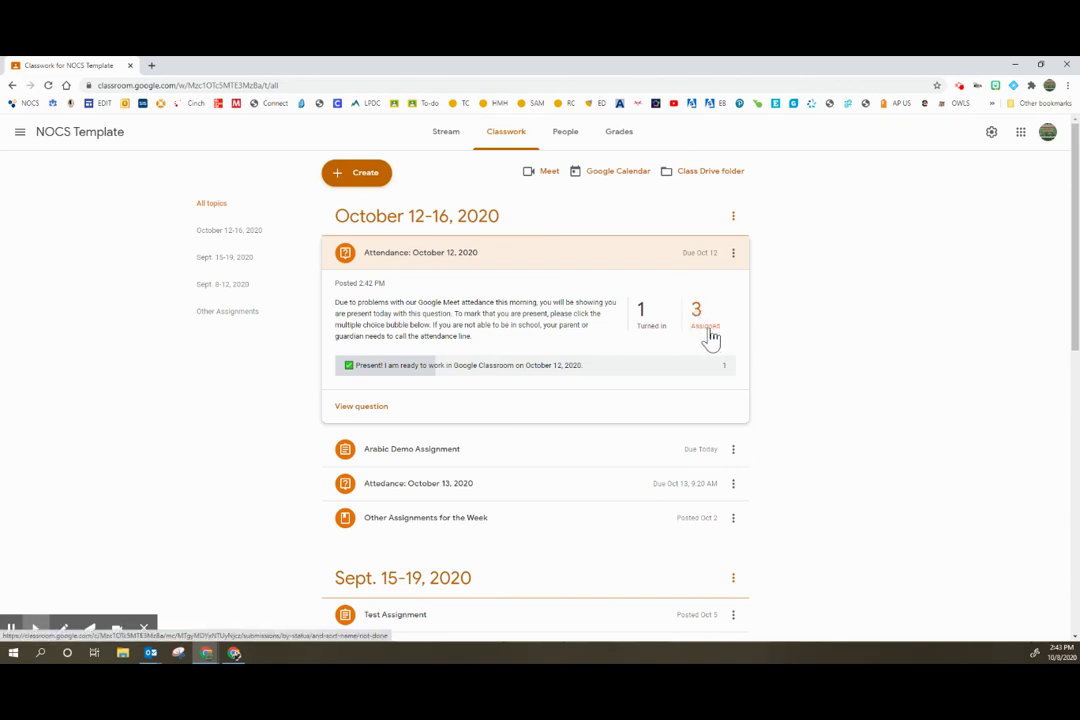
click(355, 416)
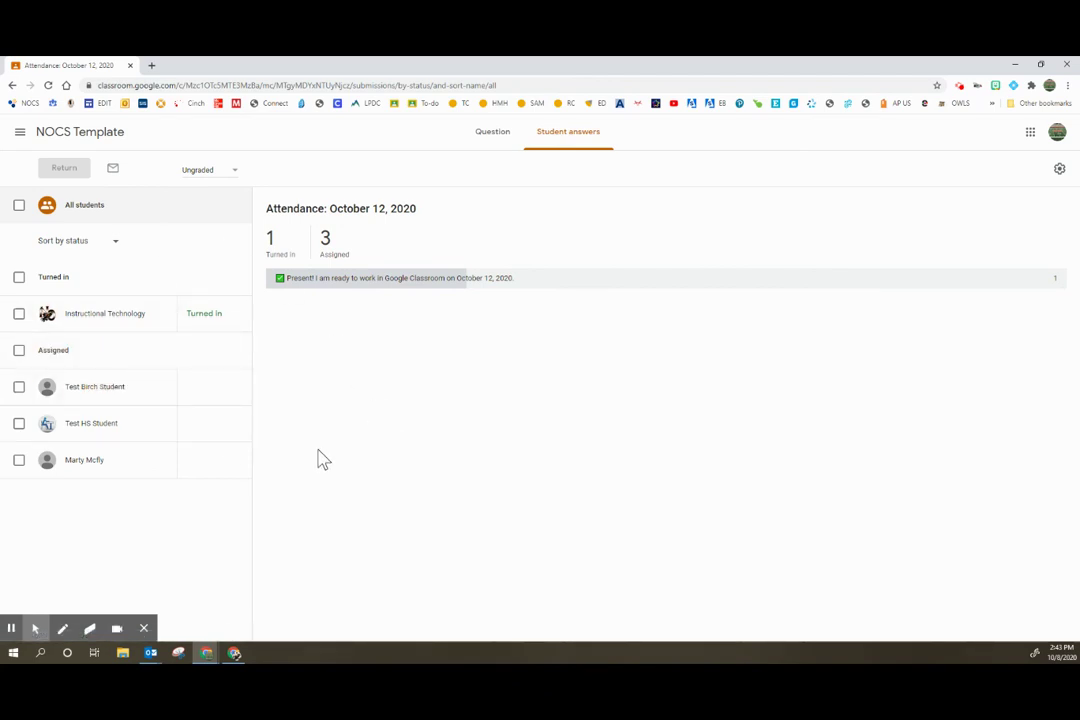
click(331, 250)
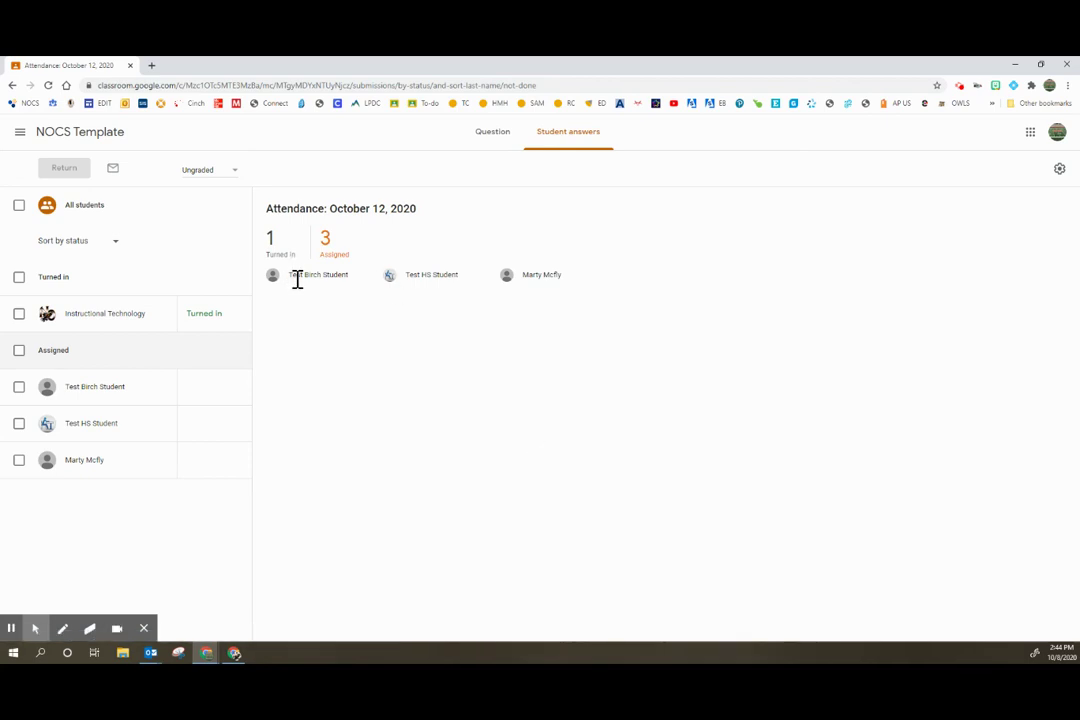